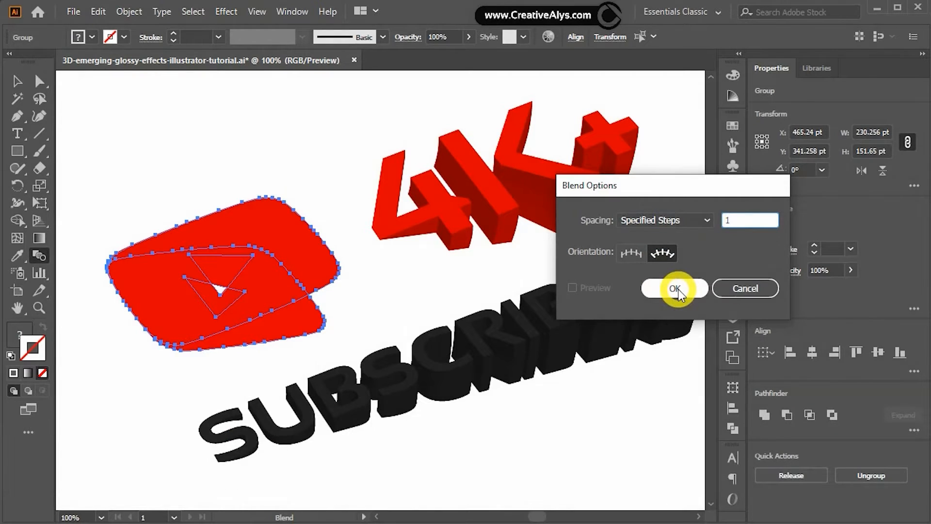
# - Blend the top and bottom play-logo shapes using 1 specified step
pyautogui.click(675, 289)
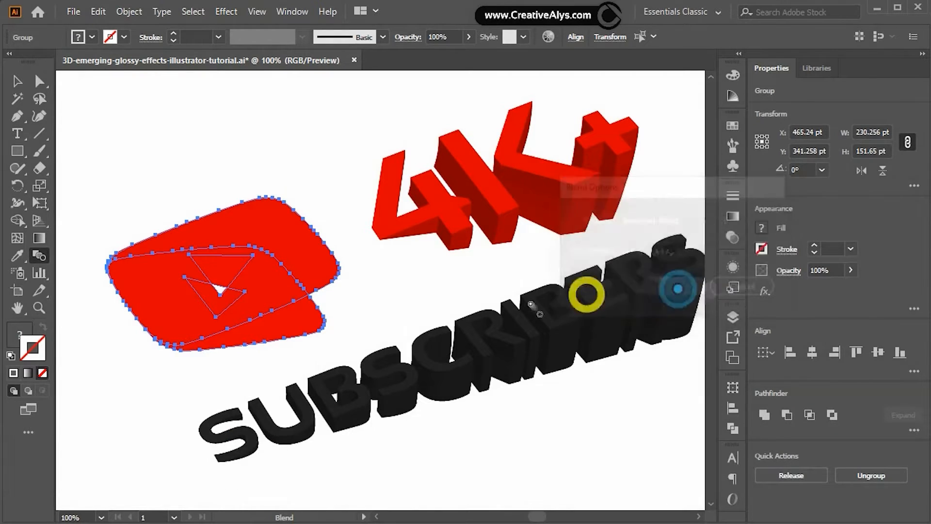
pyautogui.click(315, 291)
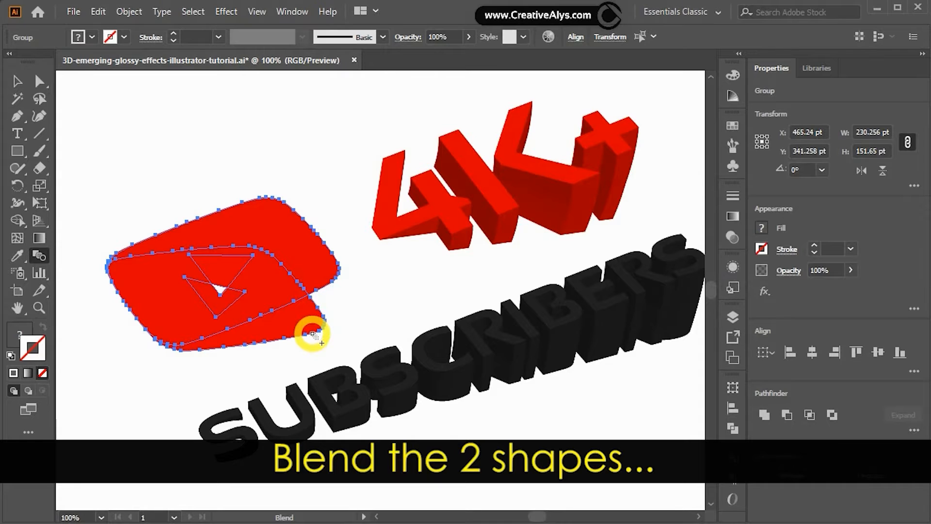
pyautogui.click(313, 334)
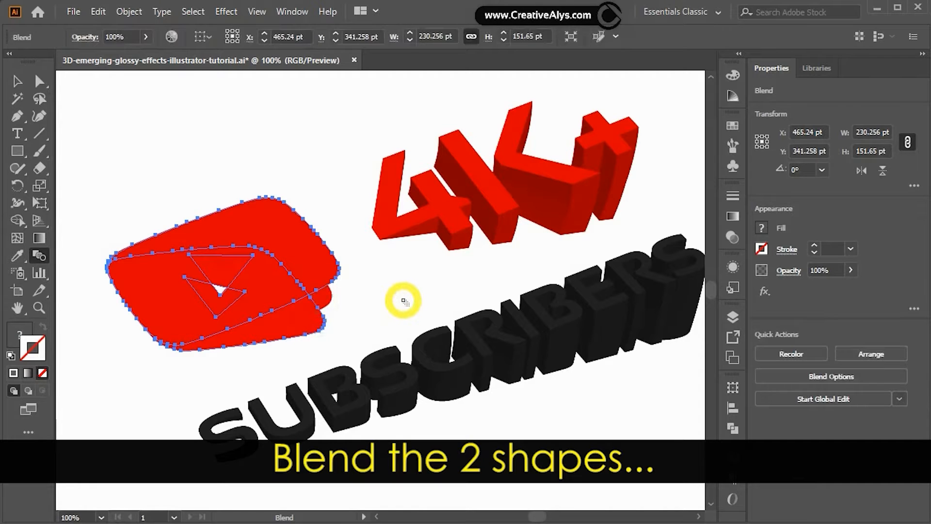
pyautogui.press('v')
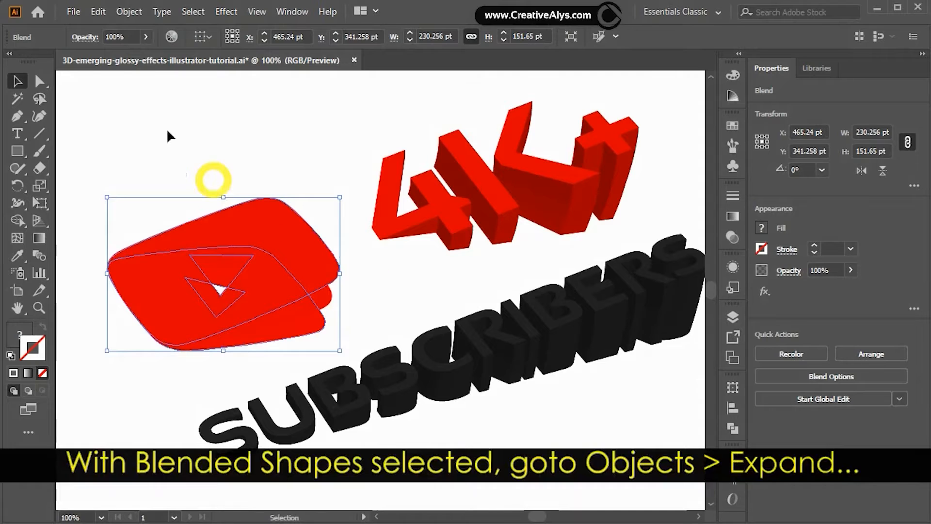
# - Expand the logo blend with Object and Fill enabled, and ungroup the resulting shapes
pyautogui.click(135, 13)
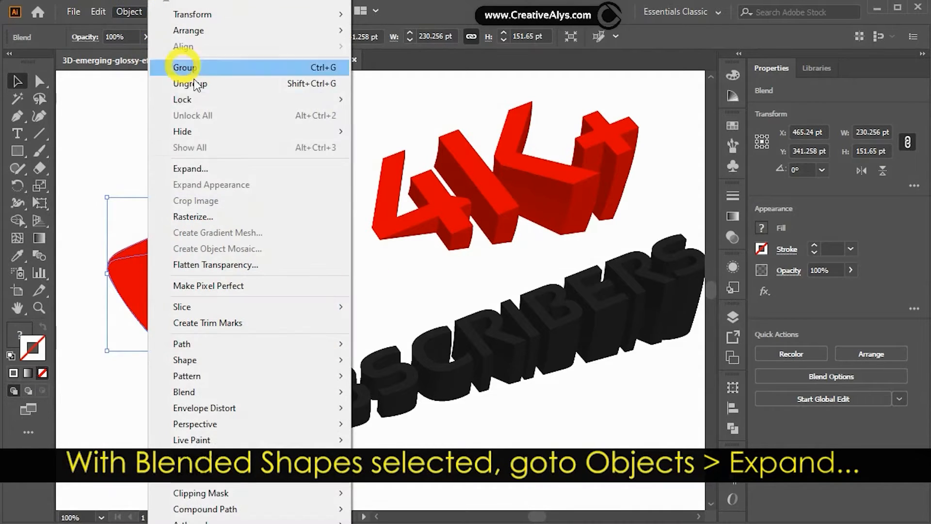
pyautogui.click(219, 170)
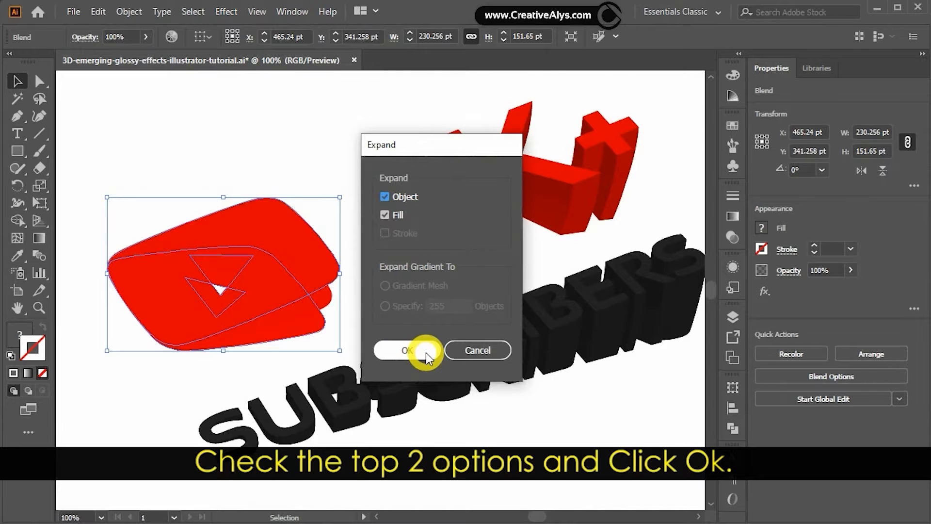
pyautogui.click(426, 353)
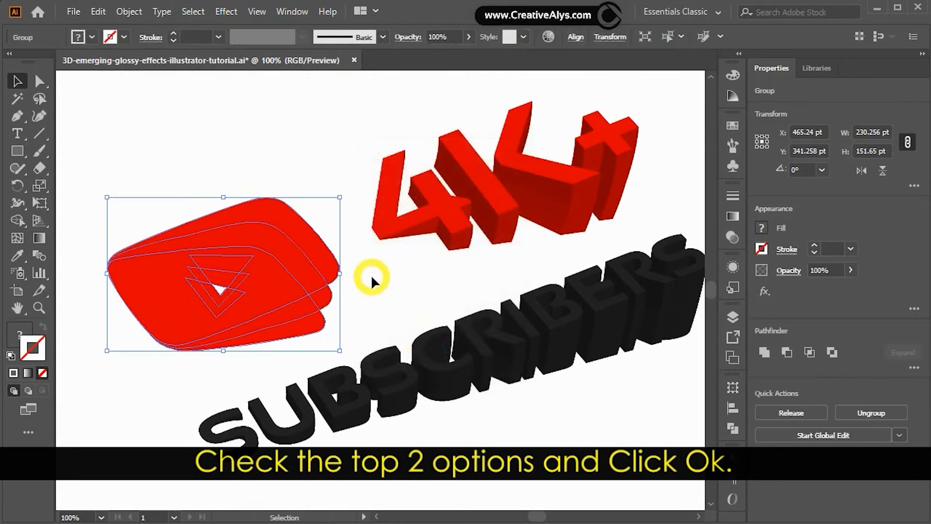
pyautogui.rightClick(307, 272)
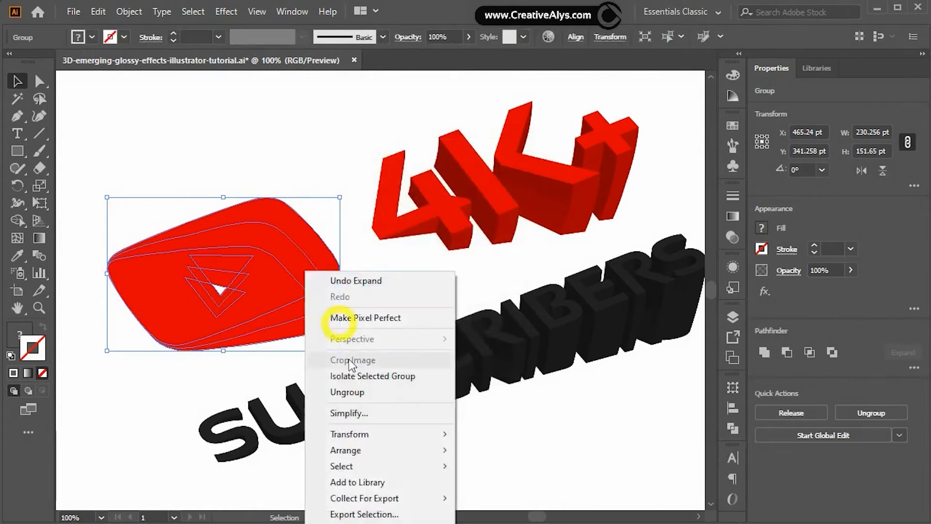
pyautogui.click(353, 391)
pyautogui.click(394, 290)
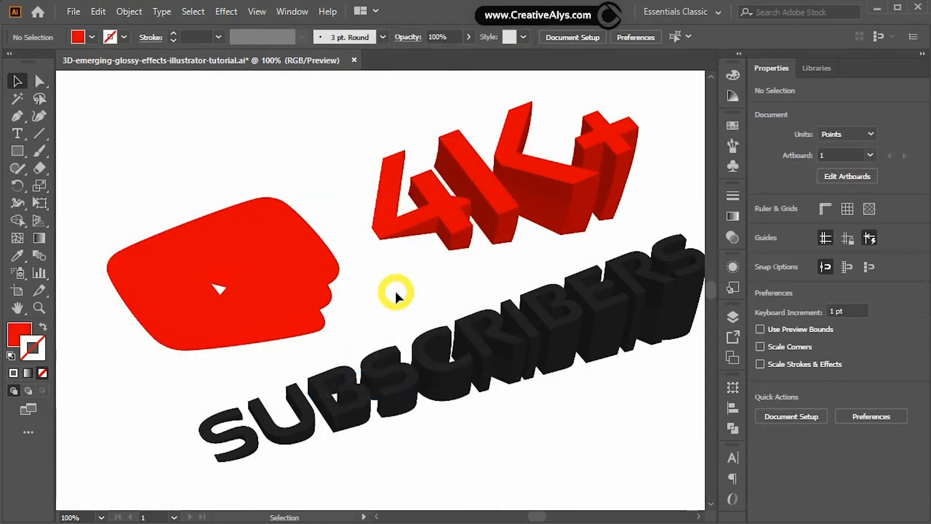
# - Recolour the middle logo shape with the dark red sampled from the shaded side of the 3D "4"
pyautogui.click(324, 300)
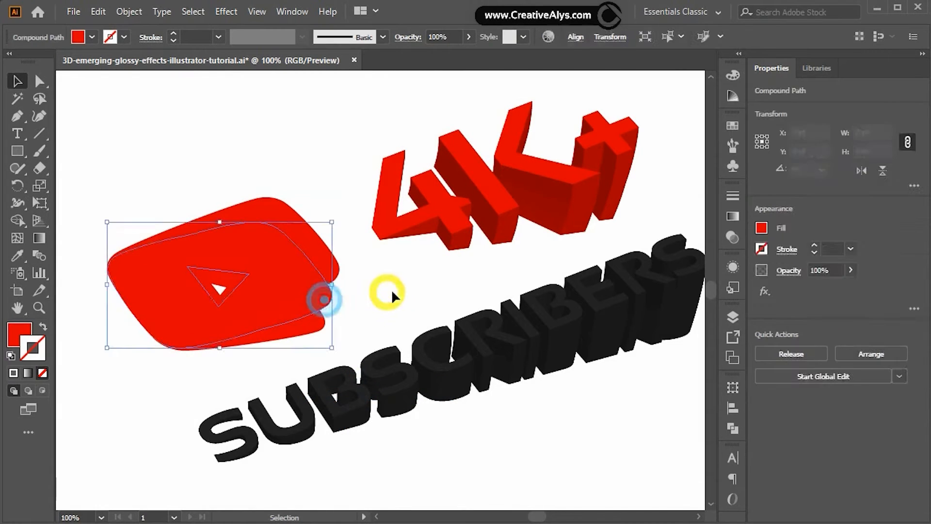
pyautogui.press('o')
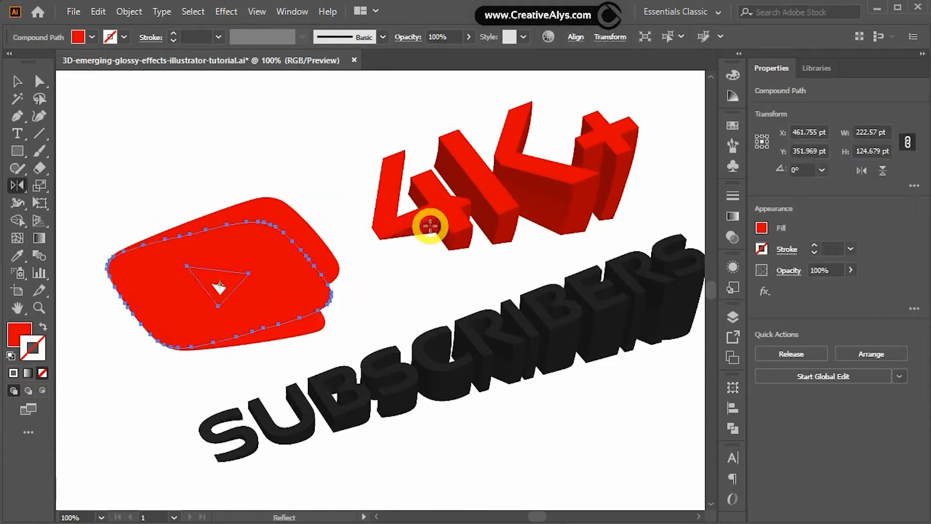
pyautogui.press('i')
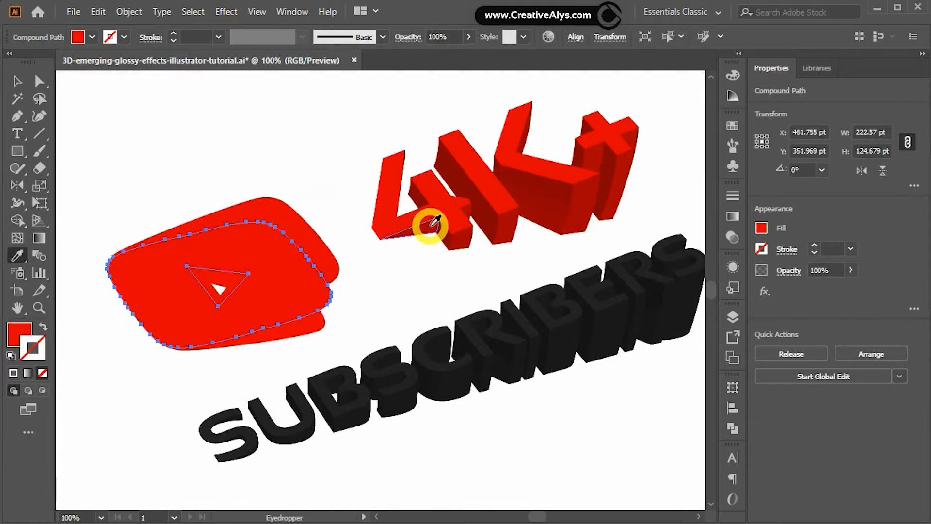
pyautogui.click(430, 226)
pyautogui.press('v')
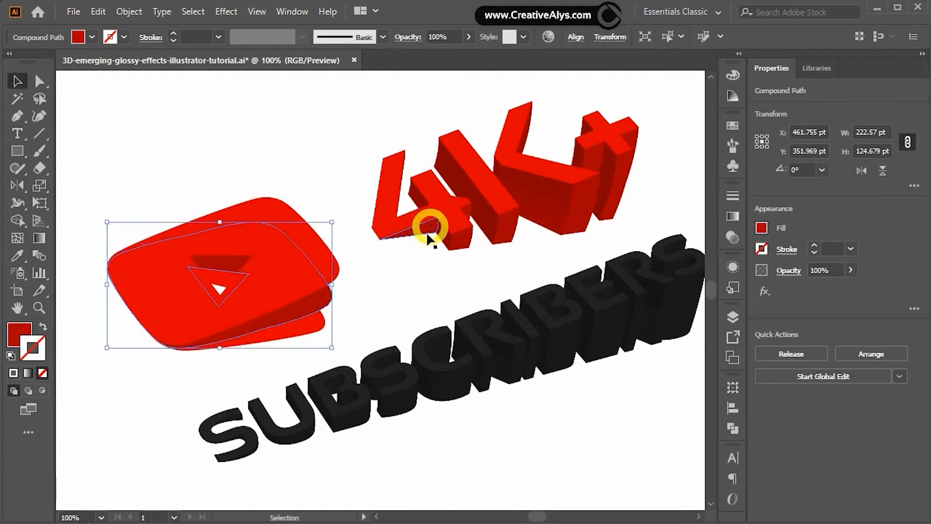
pyautogui.click(394, 276)
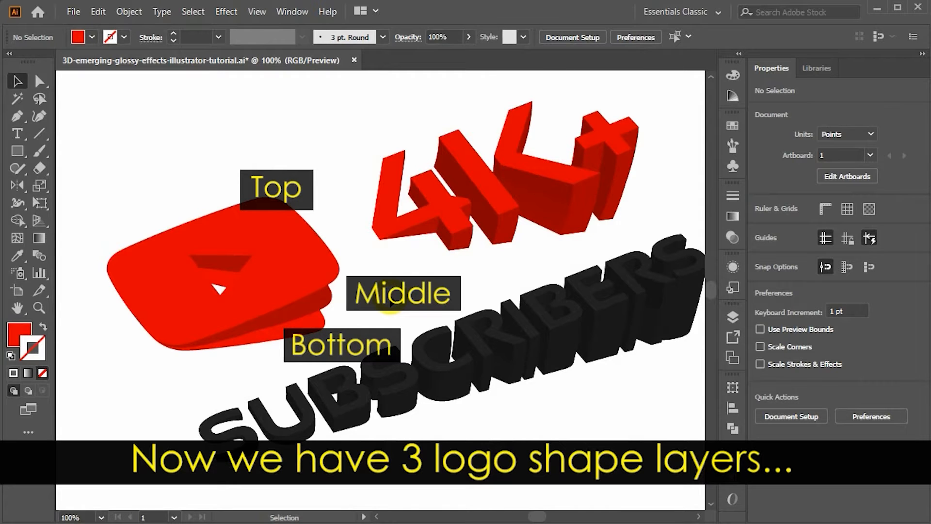
# - Copy the top logo shape and paste the duplicate directly in front of it
pyautogui.click(322, 264)
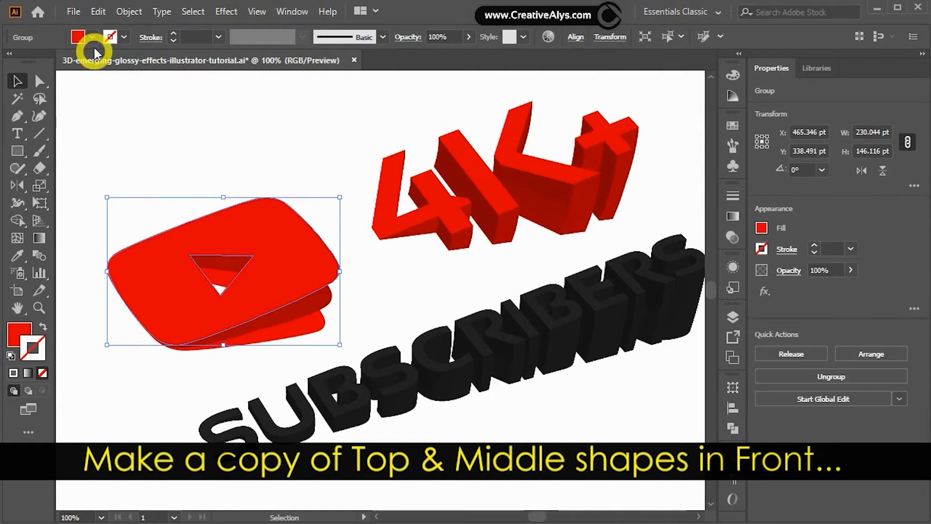
pyautogui.click(97, 12)
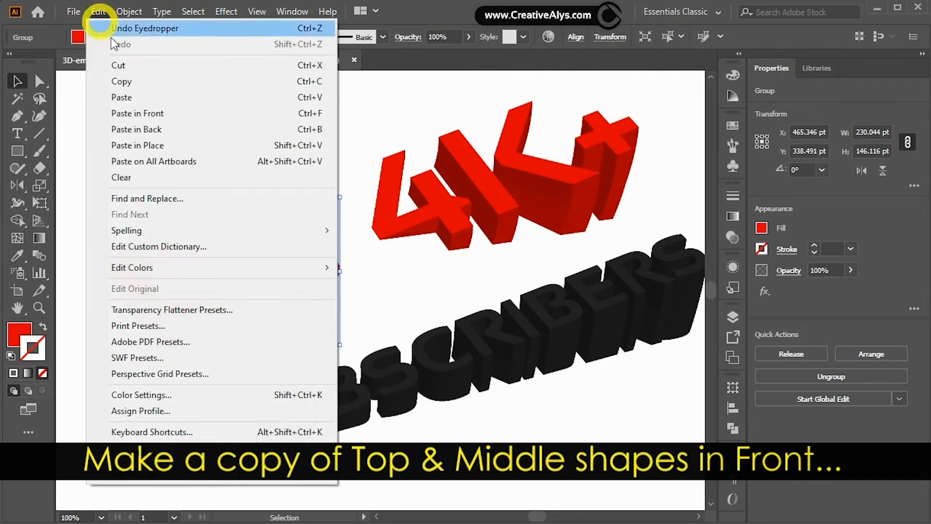
pyautogui.click(168, 82)
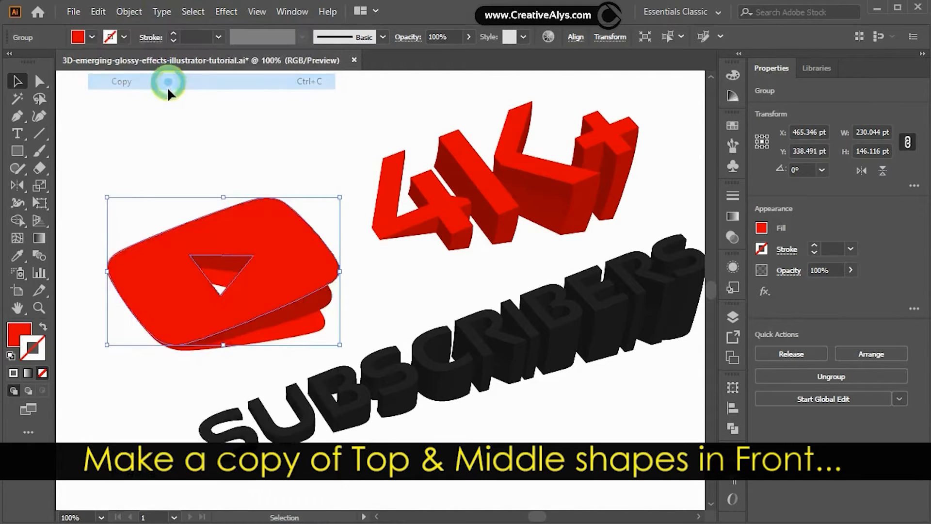
pyautogui.click(102, 13)
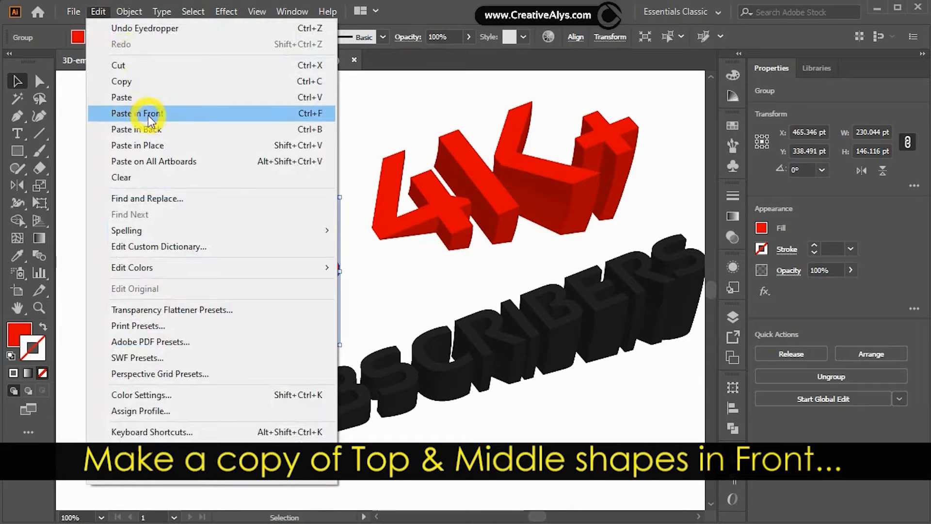
pyautogui.click(178, 113)
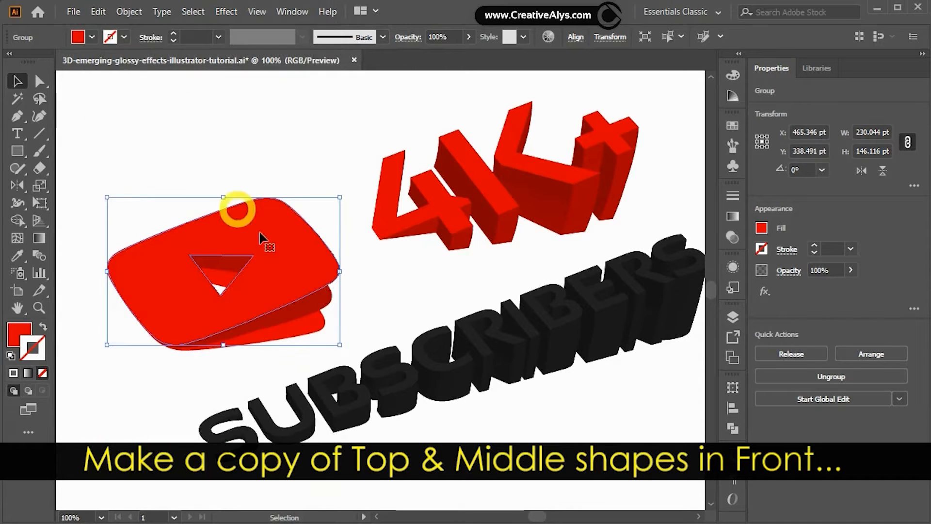
pyautogui.press('a')
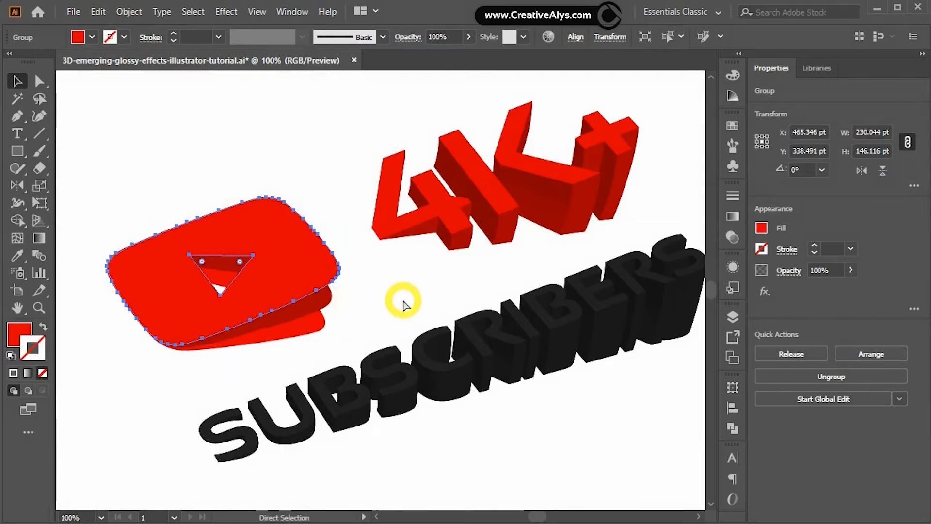
pyautogui.click(402, 303)
# - Select one top and one middle logo shape and set the blend spacing to 100 specified steps
pyautogui.click(323, 266)
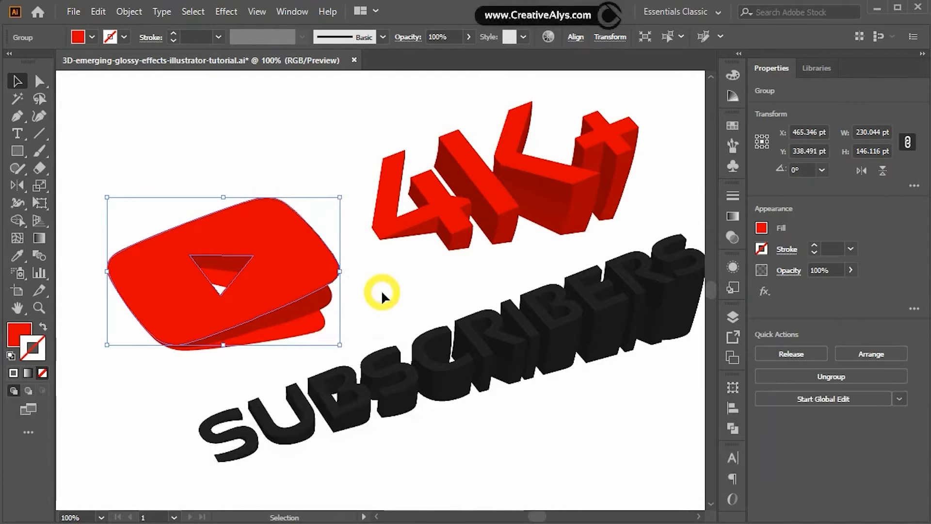
pyautogui.keyDown('shift'); pyautogui.click(330, 302); pyautogui.keyUp('shift')
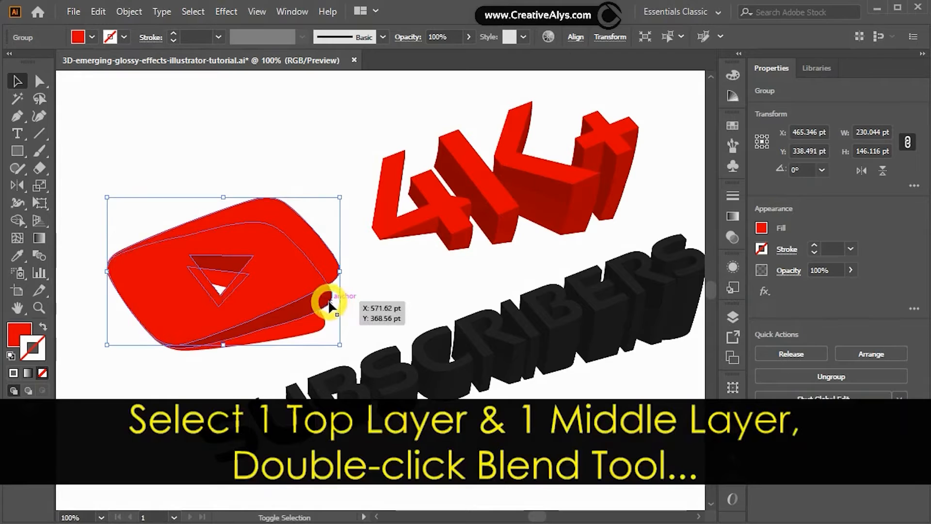
pyautogui.keyDown('shift'); pyautogui.click(330, 302); pyautogui.keyUp('shift')
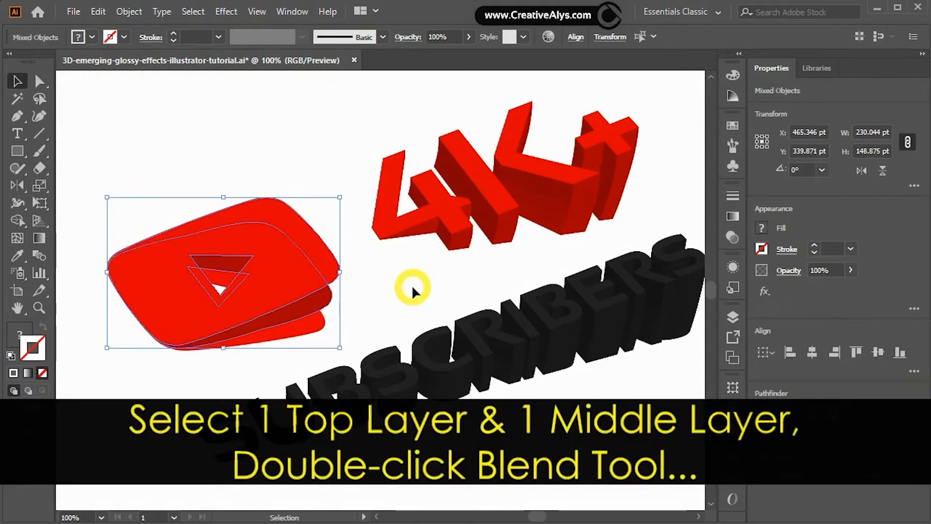
pyautogui.scroll(1, 160, 347)
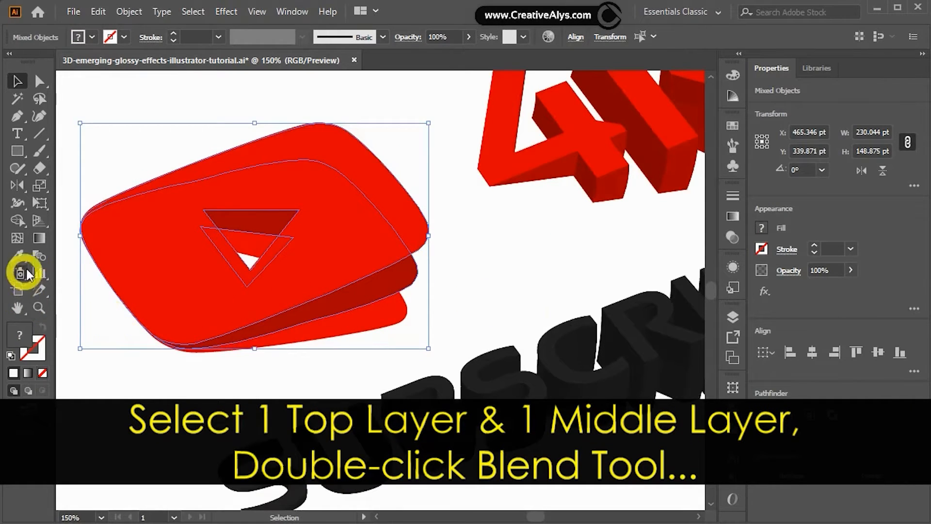
pyautogui.click(40, 258)
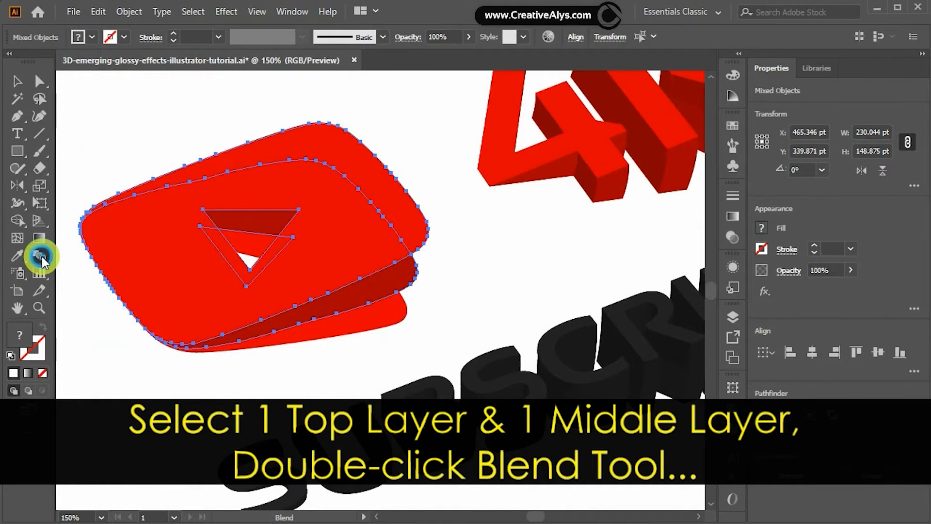
pyautogui.doubleClick(41, 257)
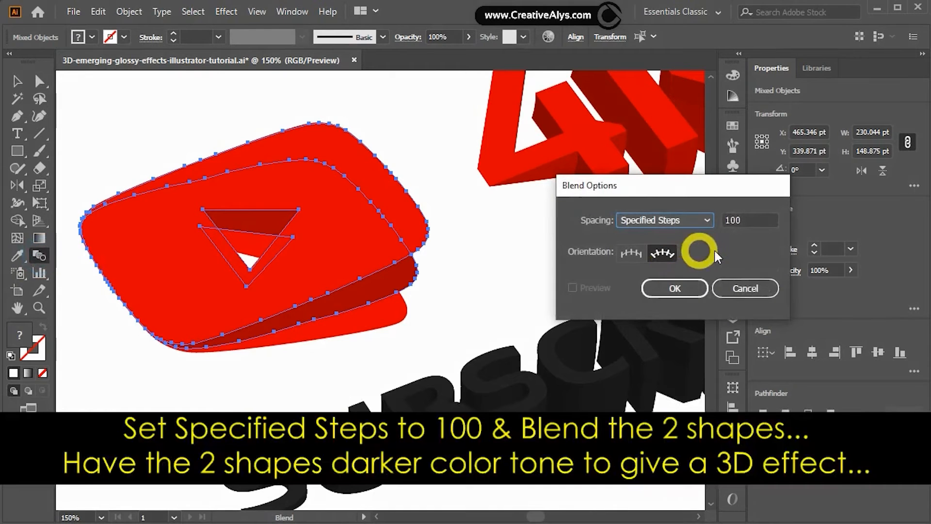
pyautogui.click(694, 291)
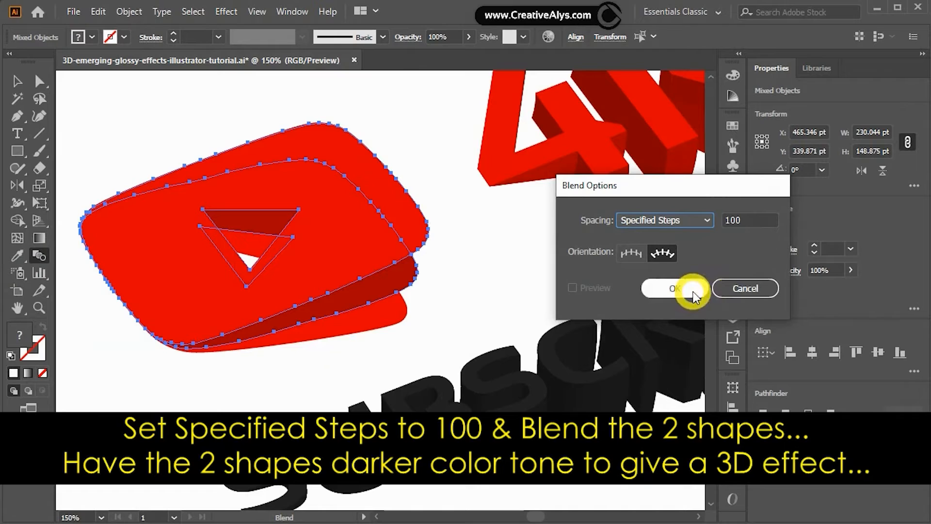
pyautogui.click(759, 218)
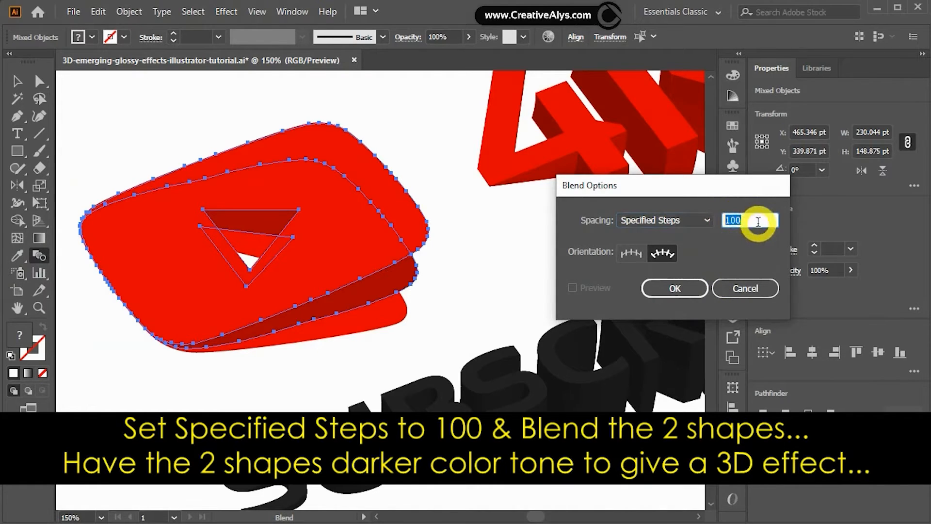
pyautogui.click(675, 288)
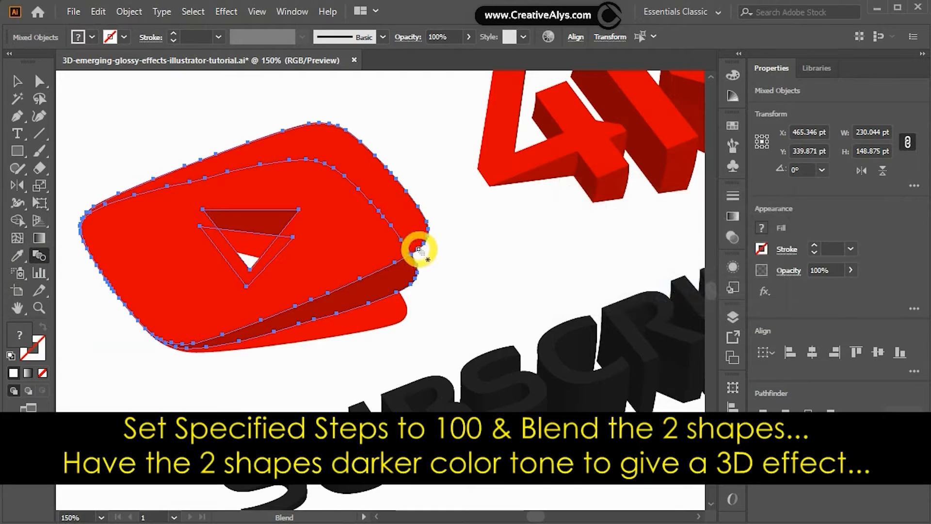
# - Blend the selected top logo shape into the middle one to form the shaded 3D side, and deselect the result
pyautogui.click(418, 250)
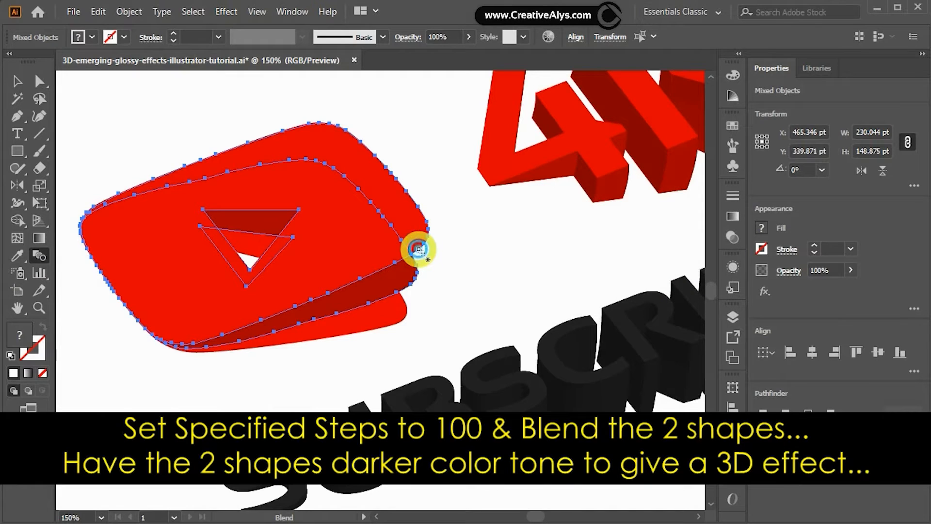
pyautogui.click(412, 284)
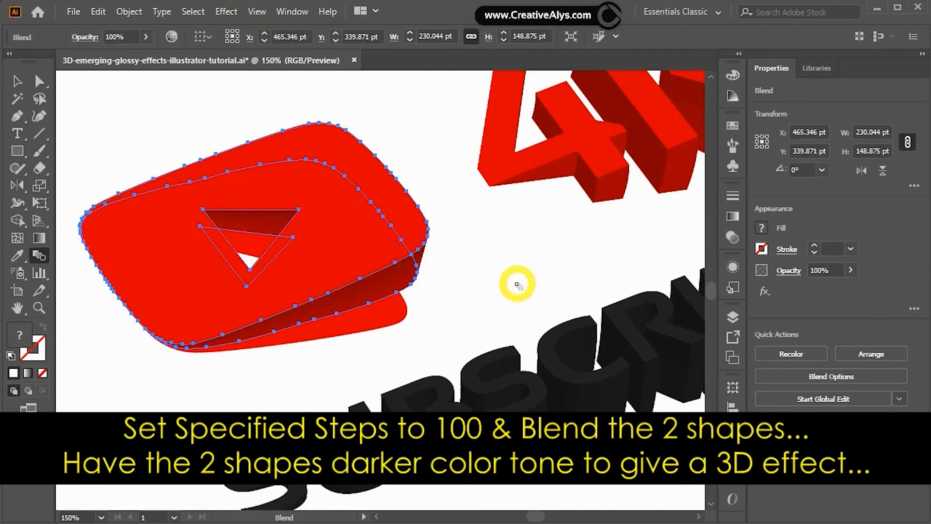
pyautogui.press('v')
pyautogui.click(506, 285)
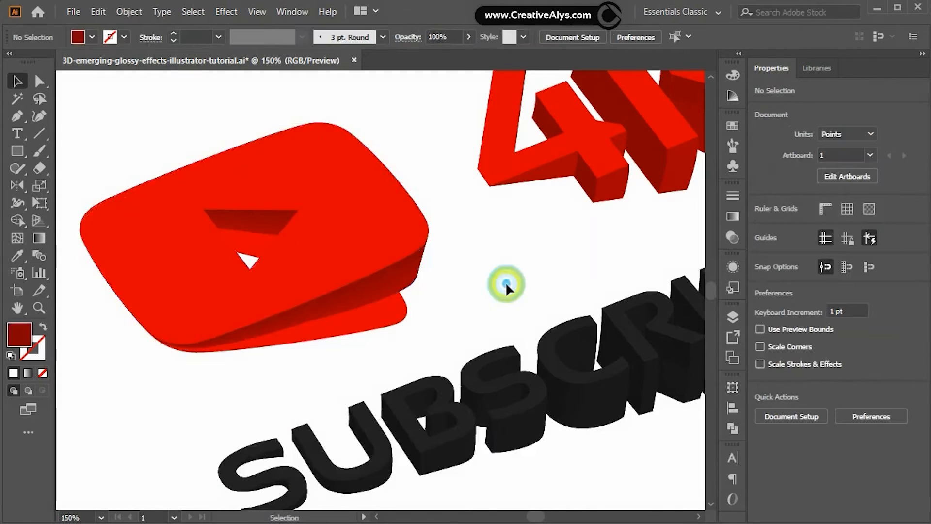
pyautogui.moveTo(501, 281); pyautogui.dragTo(495, 277)
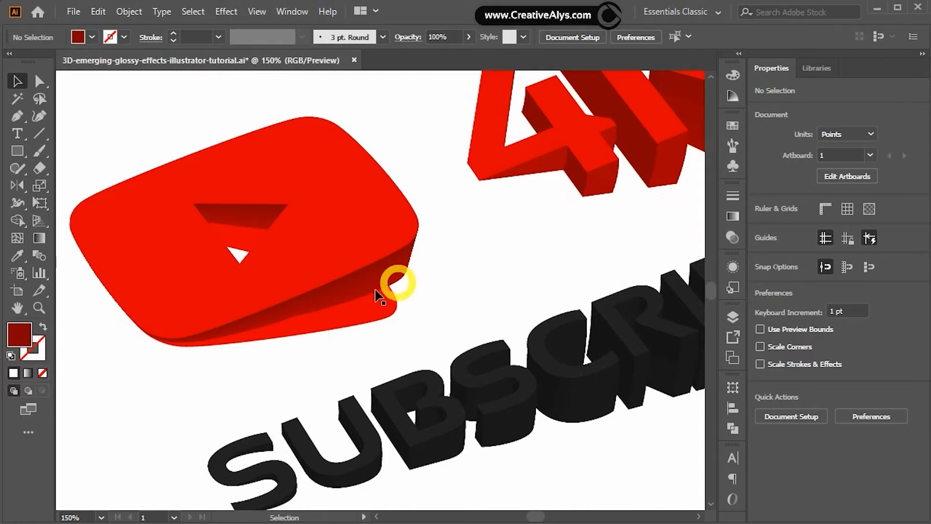
pyautogui.moveTo(395, 284); pyautogui.dragTo(519, 296)
pyautogui.hotkey('ctrl', 'z')
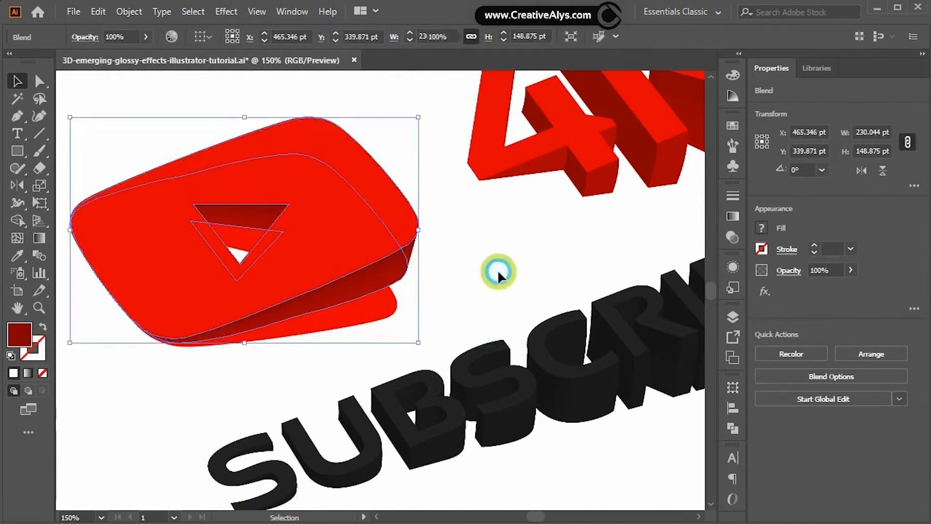
pyautogui.click(499, 273)
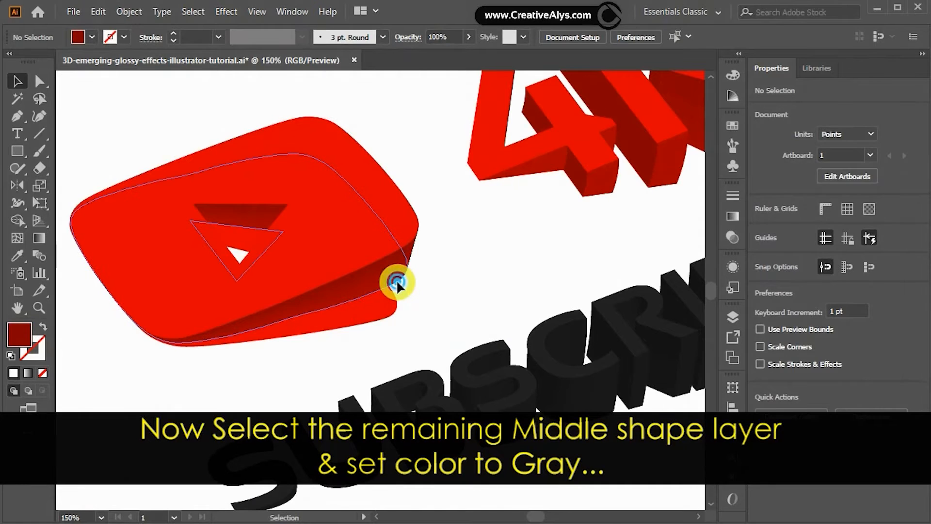
# - Recolour the remaining middle logo shape gray using RGB values 170, 170, 170, and deselect it
pyautogui.click(396, 283)
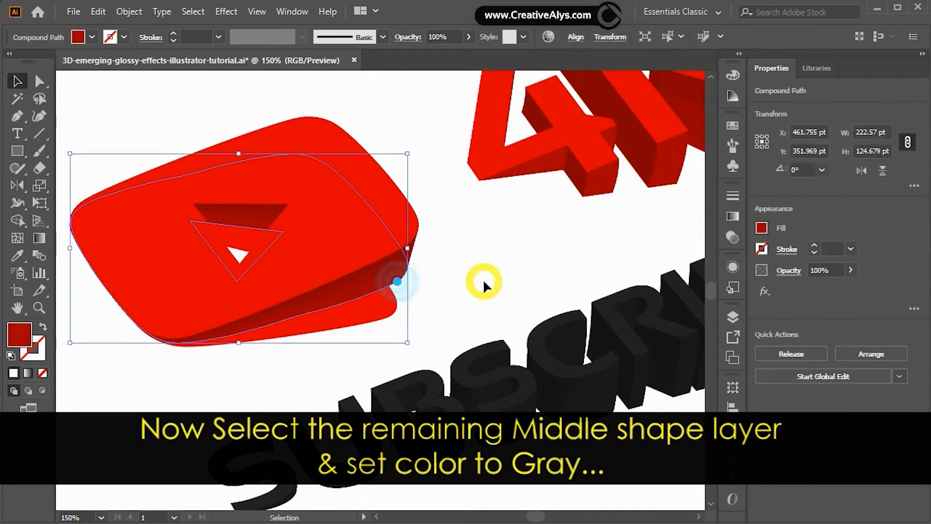
pyautogui.click(734, 78)
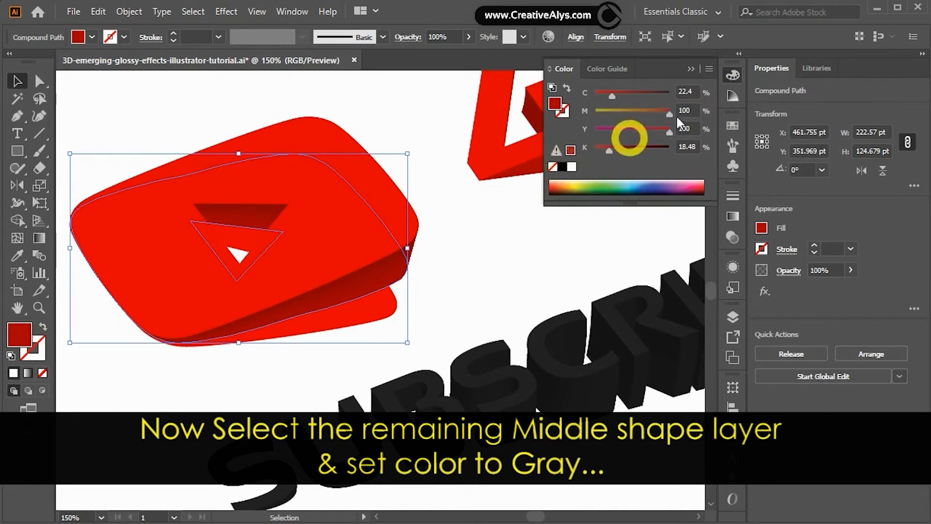
pyautogui.click(708, 69)
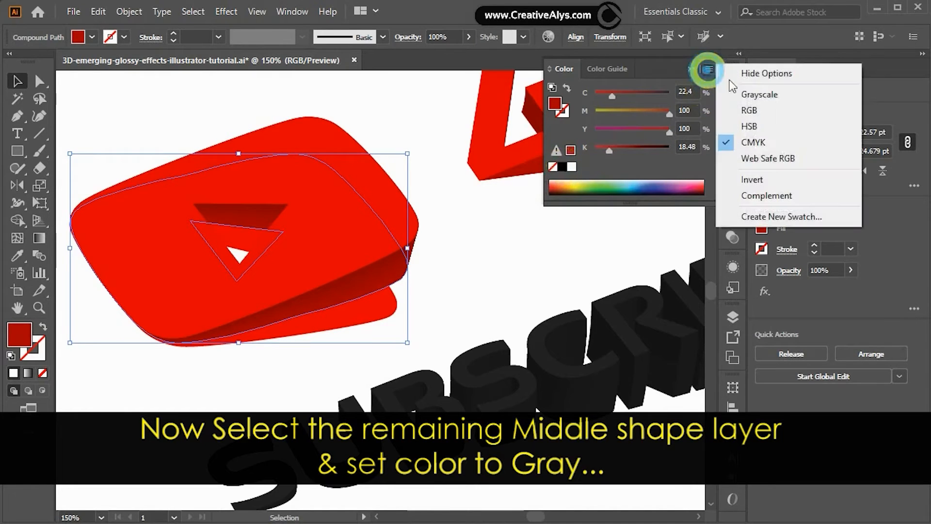
pyautogui.click(758, 110)
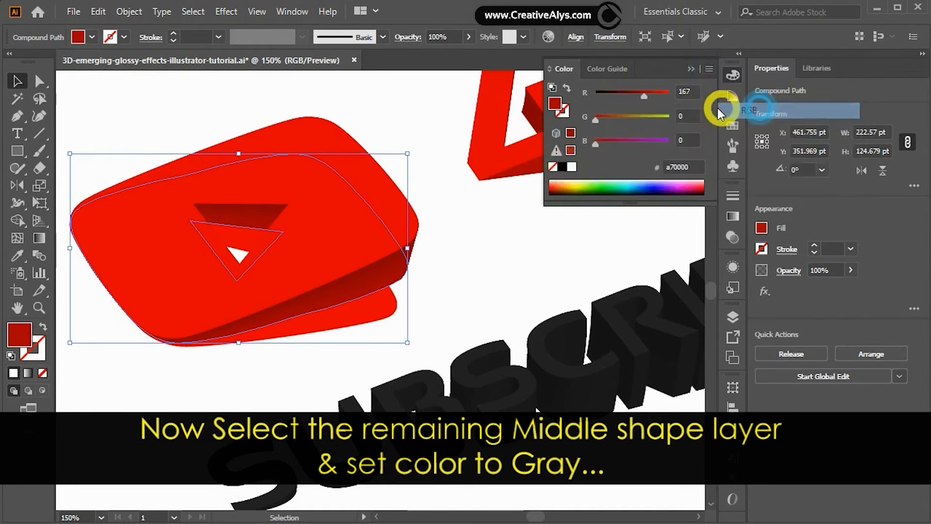
pyautogui.click(693, 92)
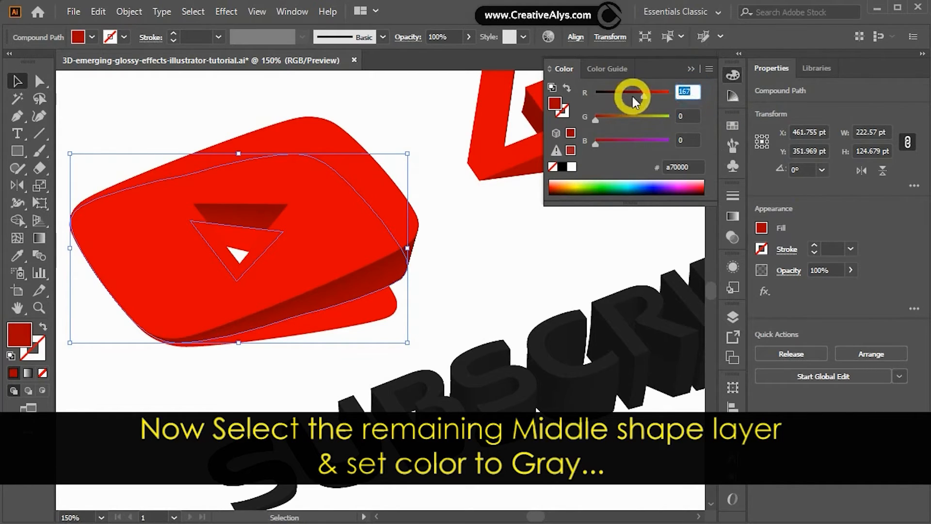
pyautogui.write('1')
pyautogui.press('Tab')
pyautogui.write('170')
pyautogui.press('Tab')
pyautogui.write('1')
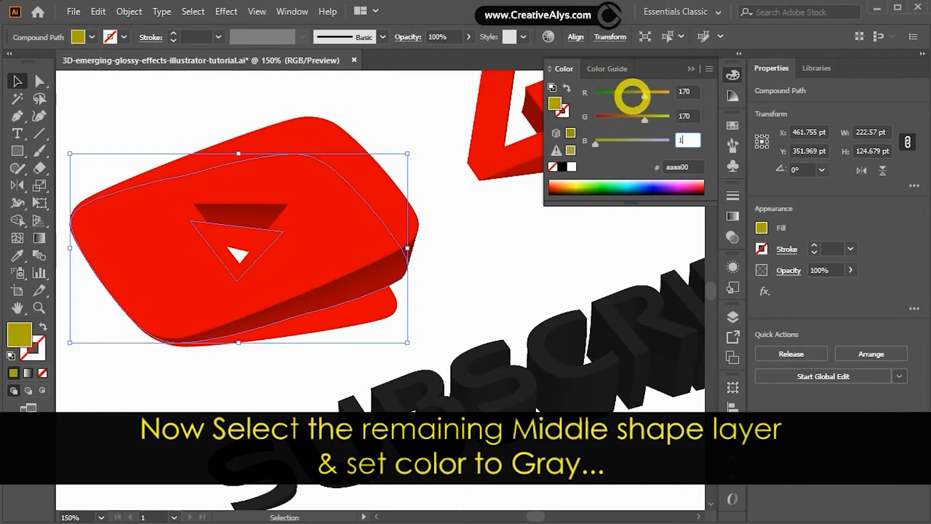
pyautogui.press('Tab')
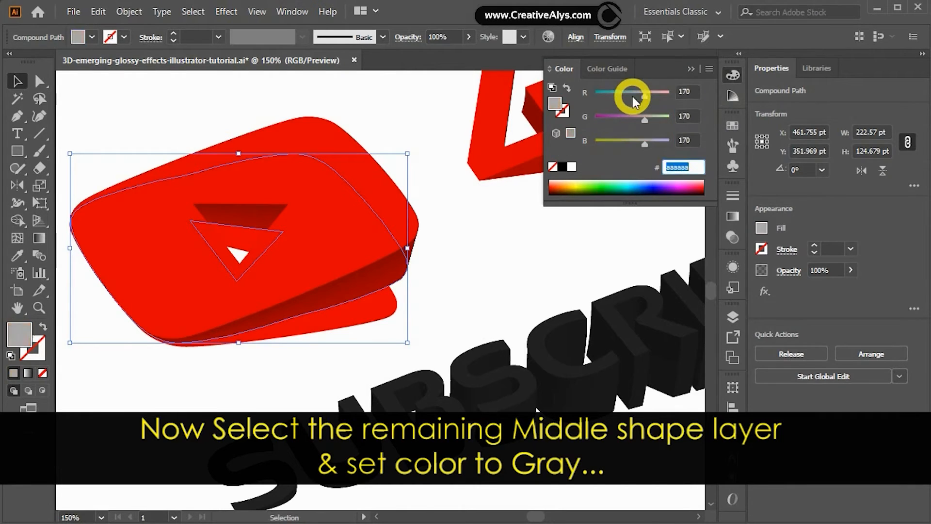
pyautogui.click(733, 77)
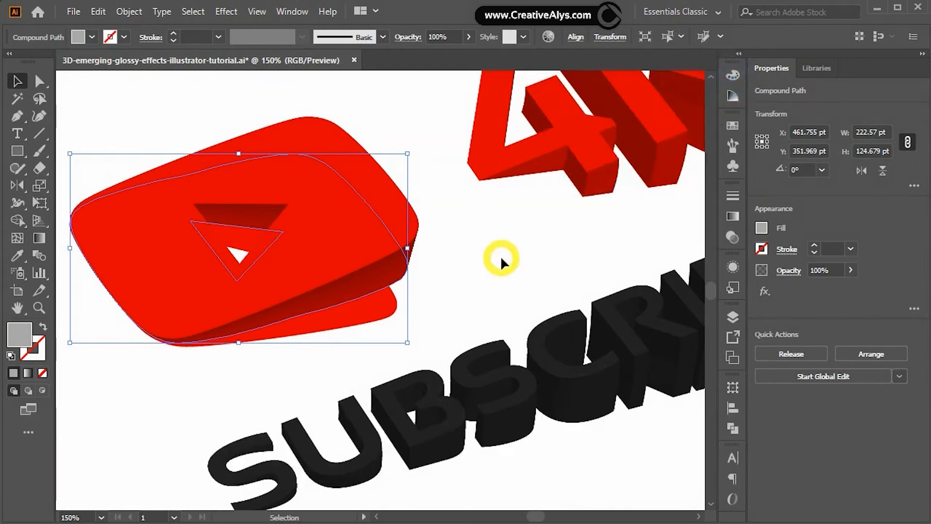
pyautogui.click(474, 282)
# - Change the fill of the bottom logo shape to white
pyautogui.click(380, 311)
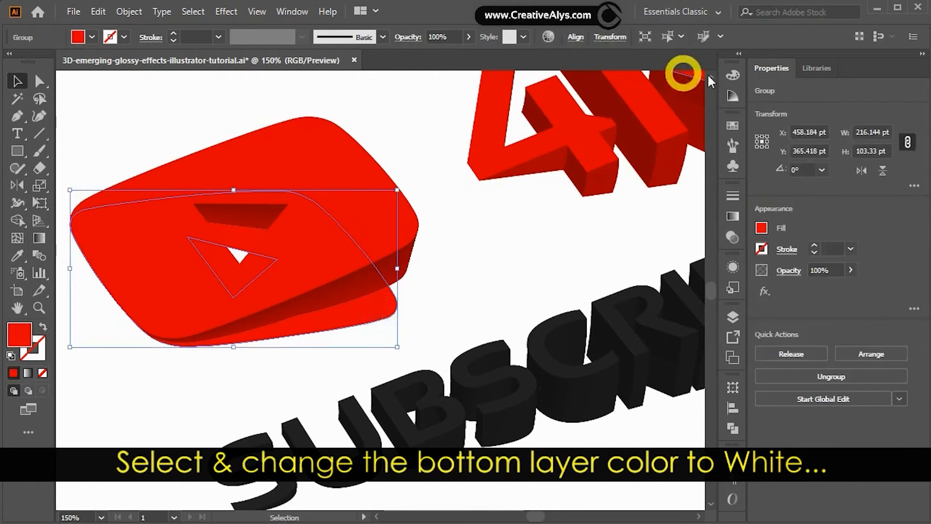
pyautogui.click(732, 75)
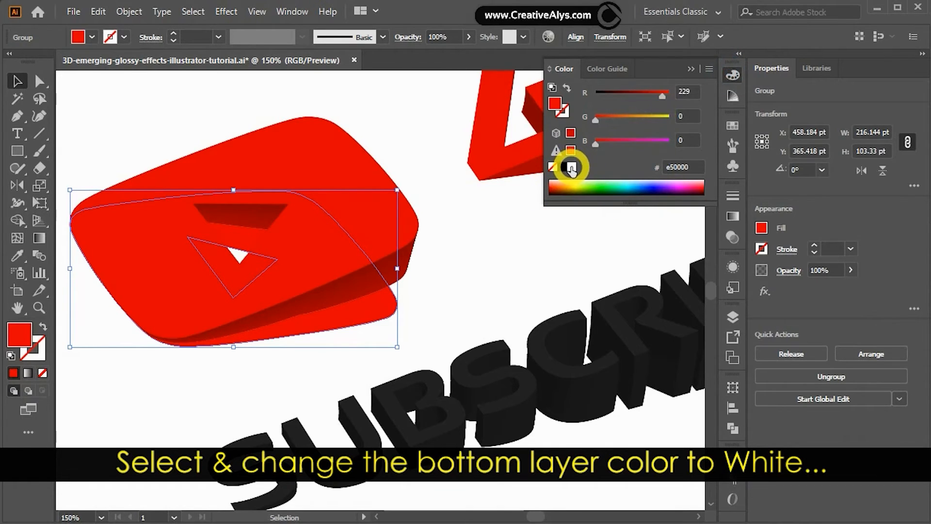
pyautogui.click(569, 167)
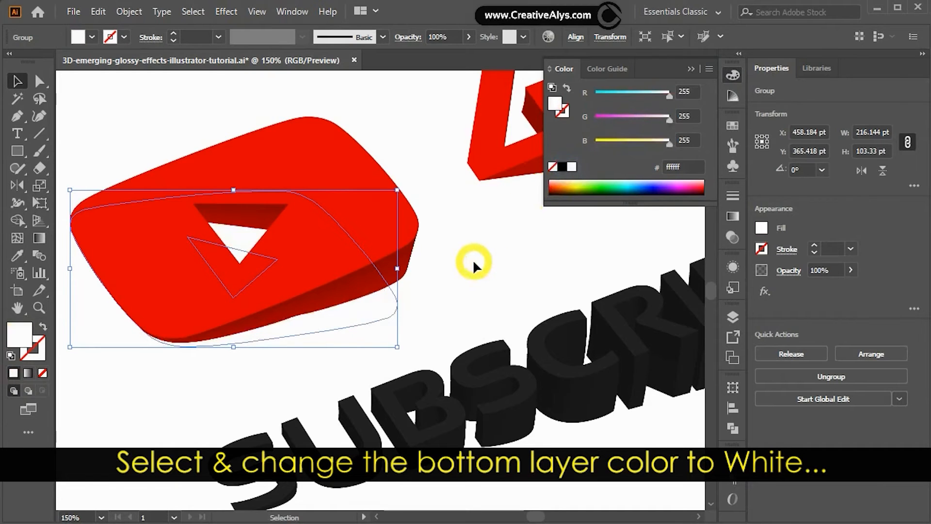